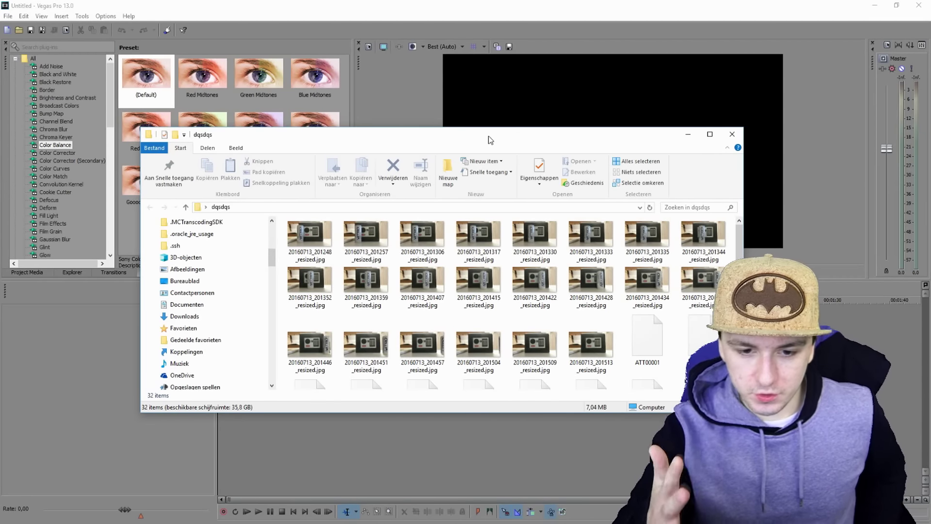
Move and enlarge the dqsdqs folder window so that all of its photos fit in view.
drag(488, 135, 480, 77)
double_click(439, 76)
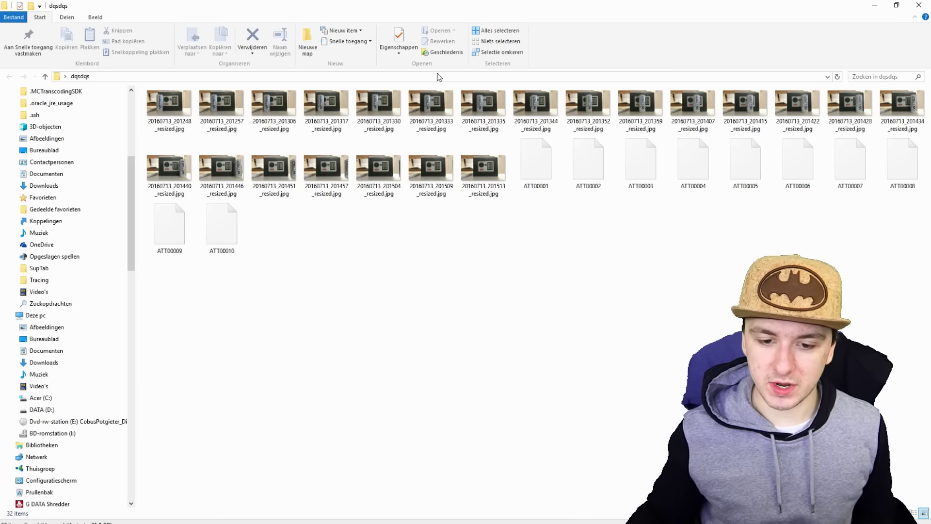
drag(350, 5, 366, 34)
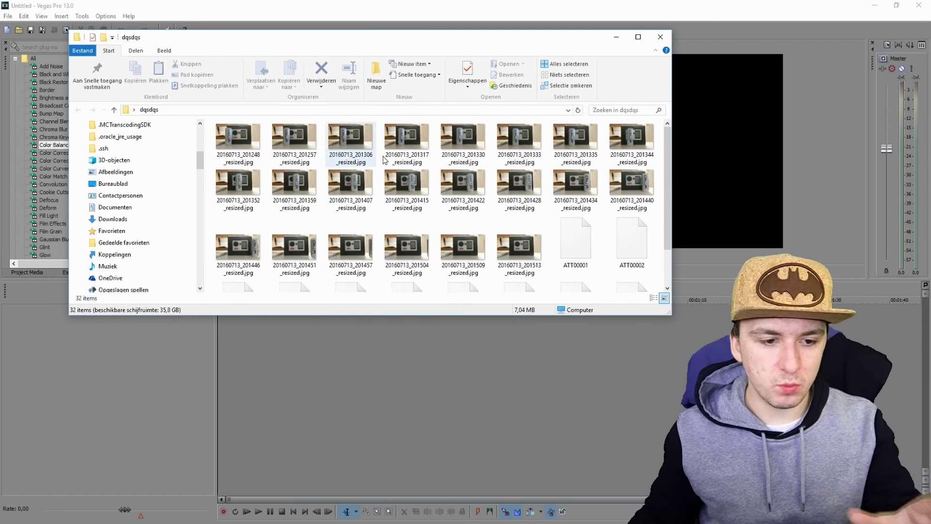
scroll(359, 150, down, 1)
drag(670, 314, 779, 431)
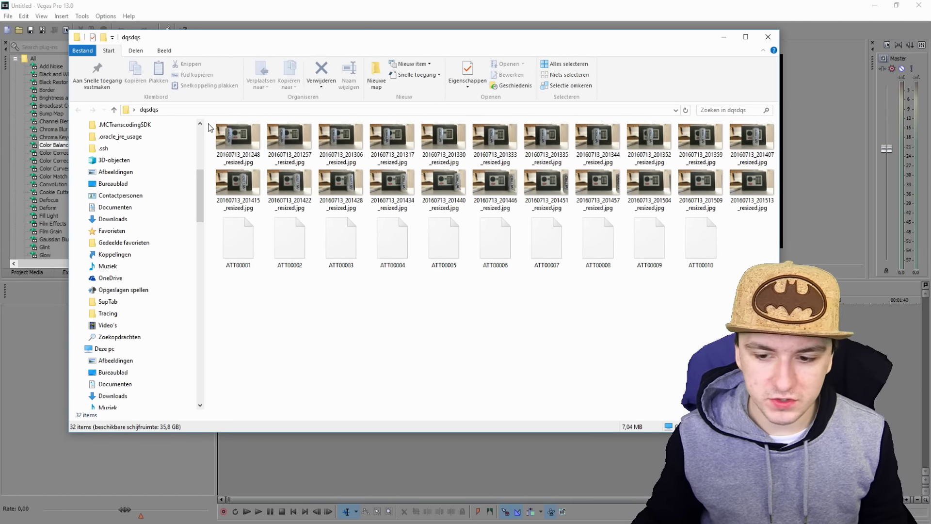
Place all the resized JPG photos from the dqsdqs folder on the timeline in one batch.
drag(211, 123, 764, 211)
drag(752, 146, 903, 333)
scroll(902, 329, down, 3)
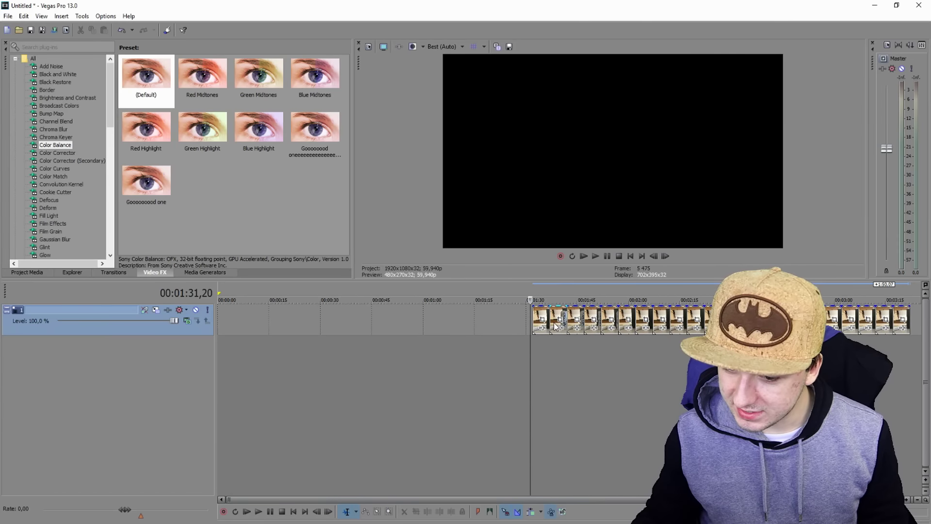
Examine how the imported photos are laid out one after another on the timeline.
click(539, 318)
scroll(582, 323, up, 5)
drag(669, 322, 587, 318)
scroll(587, 318, down, 2)
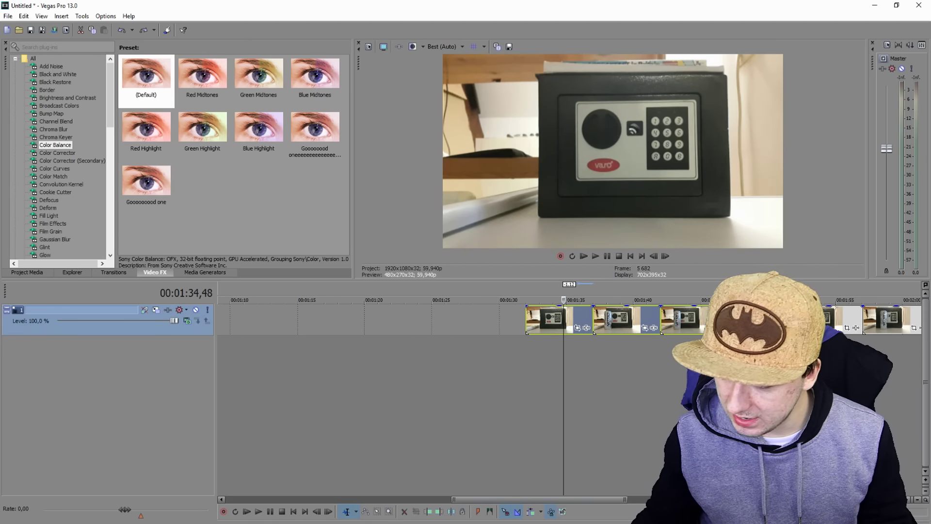
scroll(587, 318, down, 2)
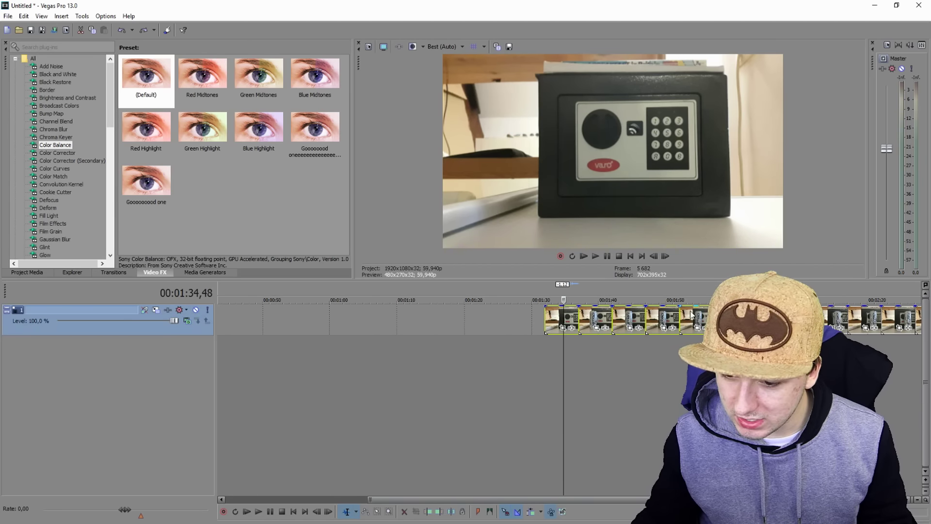
scroll(504, 315, down, 2)
click(521, 350)
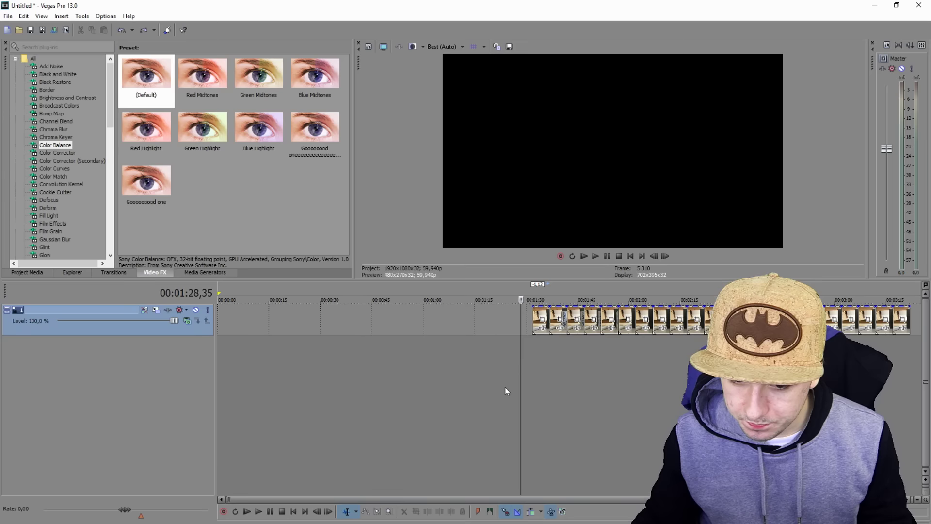
Turn on automatic rippling and delete the empty gap before the first photo so the photos start at 00:00:00,00.
click(532, 514)
click(529, 299)
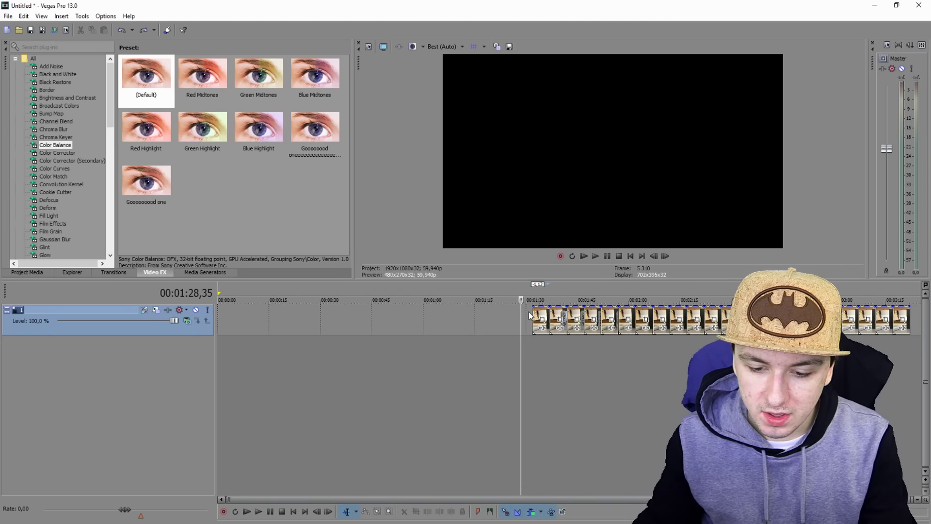
click(533, 299)
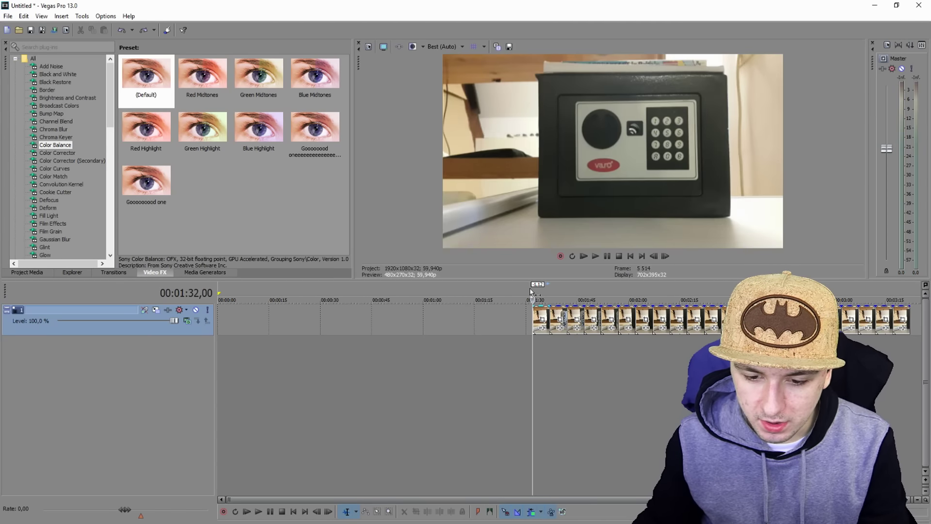
drag(533, 299, 6, 255)
key(Delete)
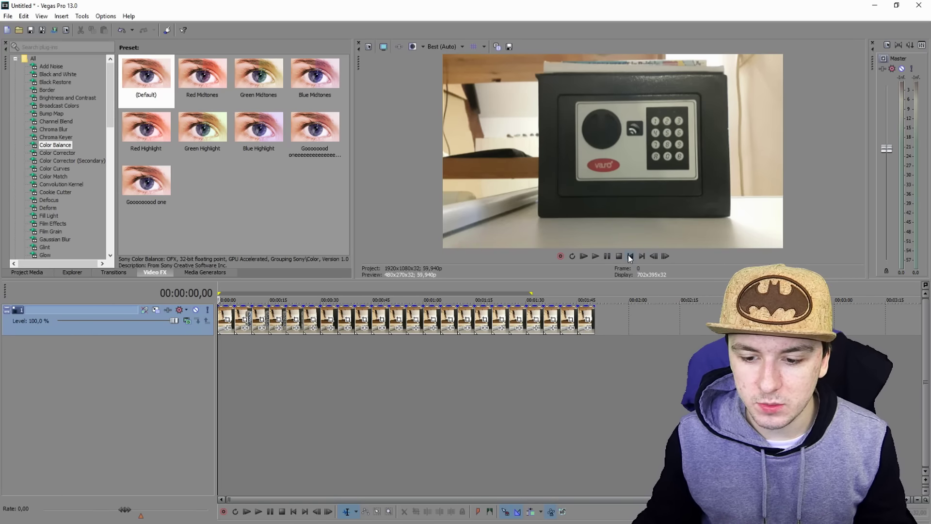
Trim the first photo to about 1.5 seconds, trim the second to match on its own track, and put the third on another track.
scroll(553, 309, up, 3)
key(space)
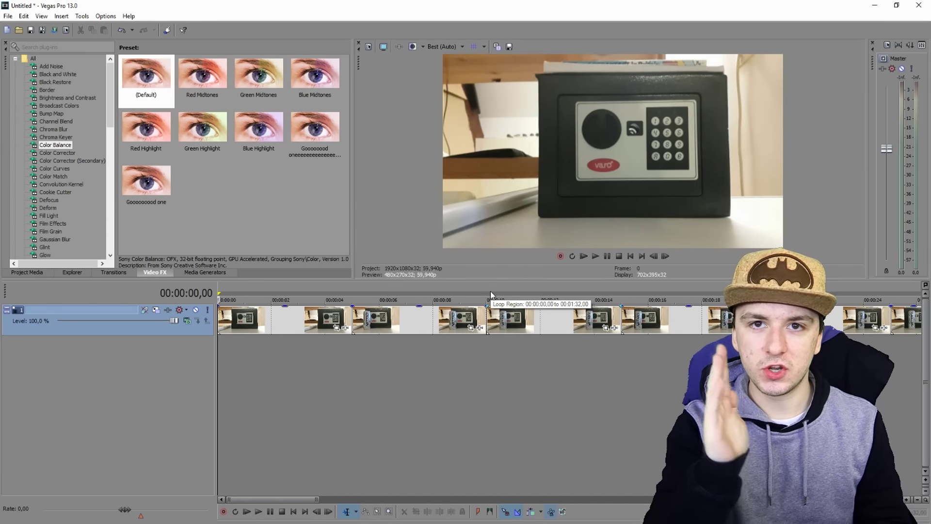
drag(315, 320, 249, 320)
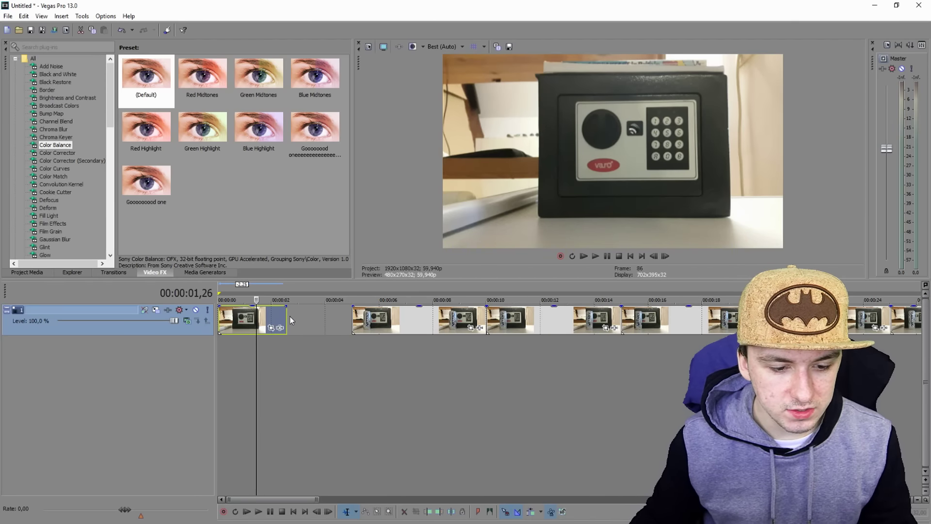
drag(358, 320, 224, 352)
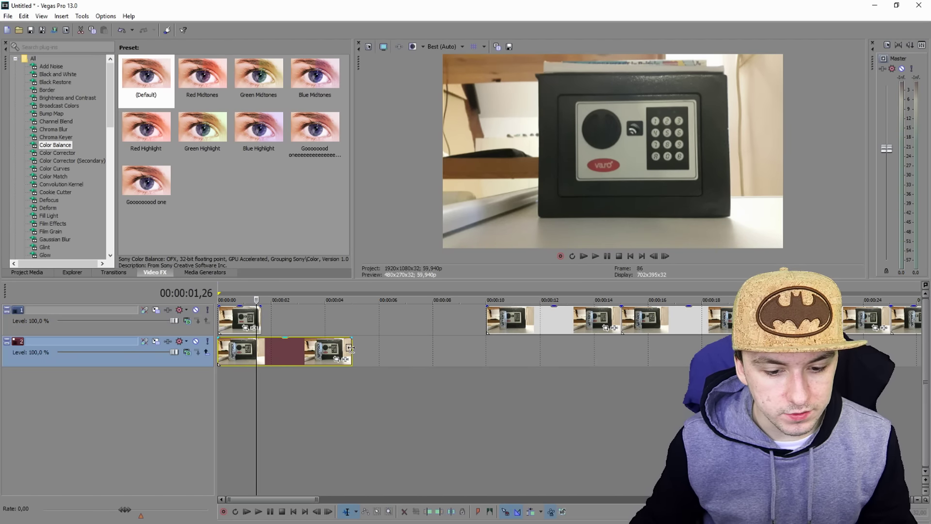
drag(350, 346, 260, 345)
drag(619, 313, 261, 377)
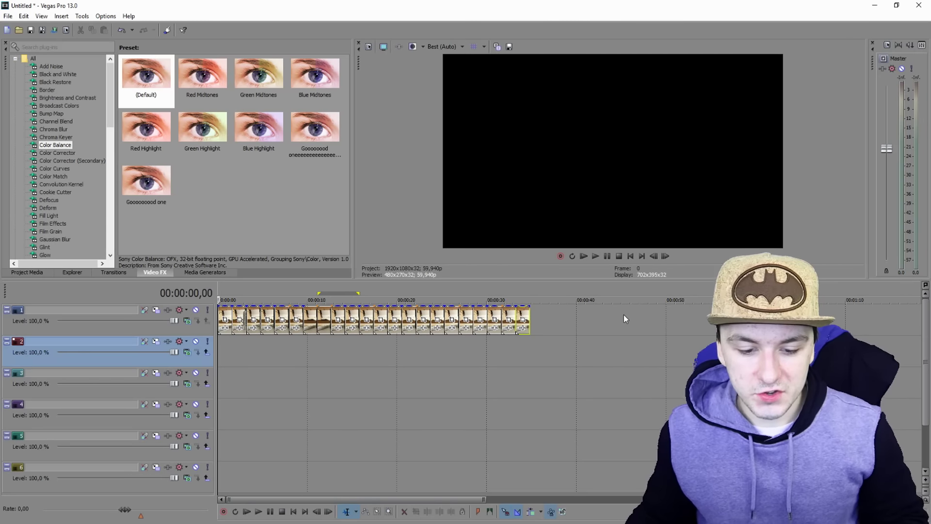
Play back the shortened photo sequence and check its timing up to the end of the last photo.
scroll(360, 344, up, 2)
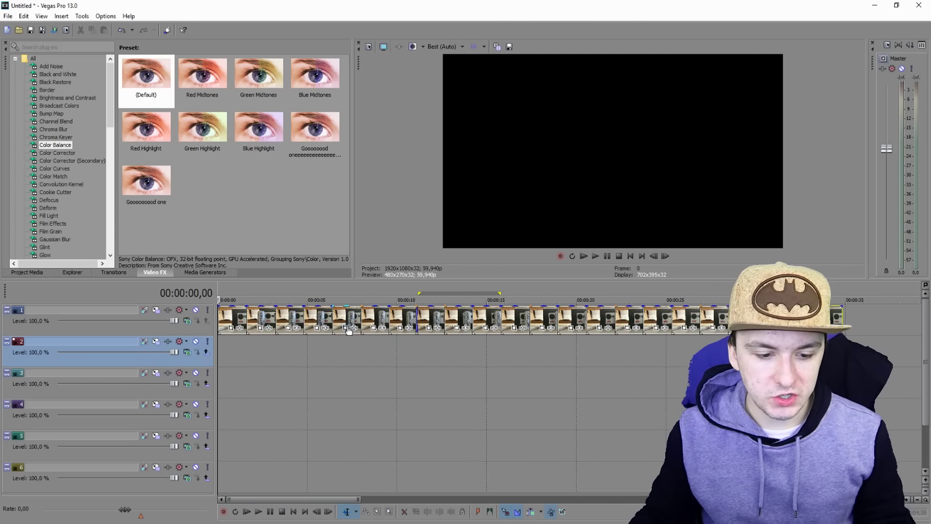
scroll(360, 344, down, 2)
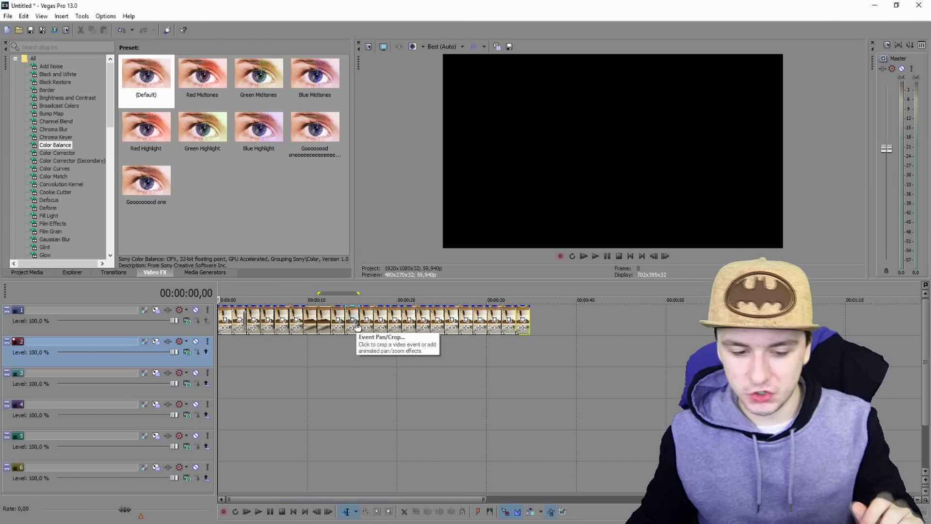
scroll(321, 325, up, 3)
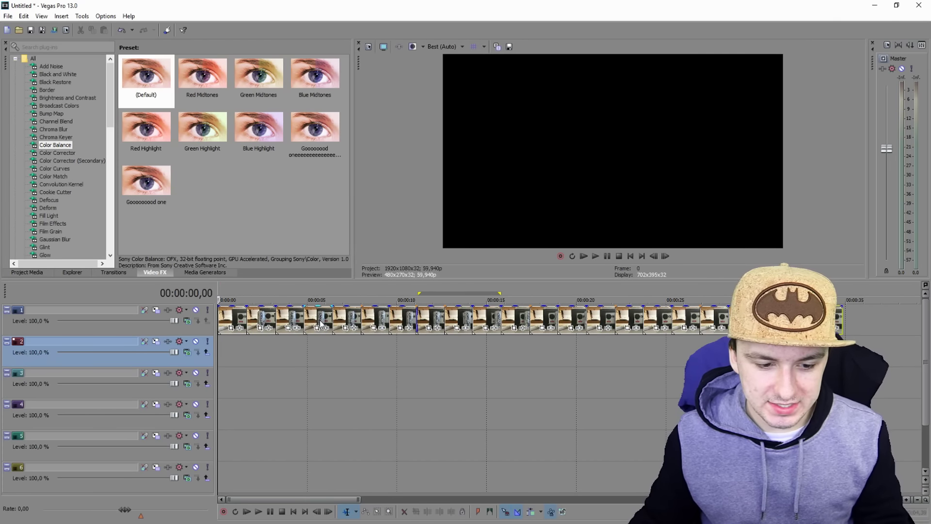
key(space)
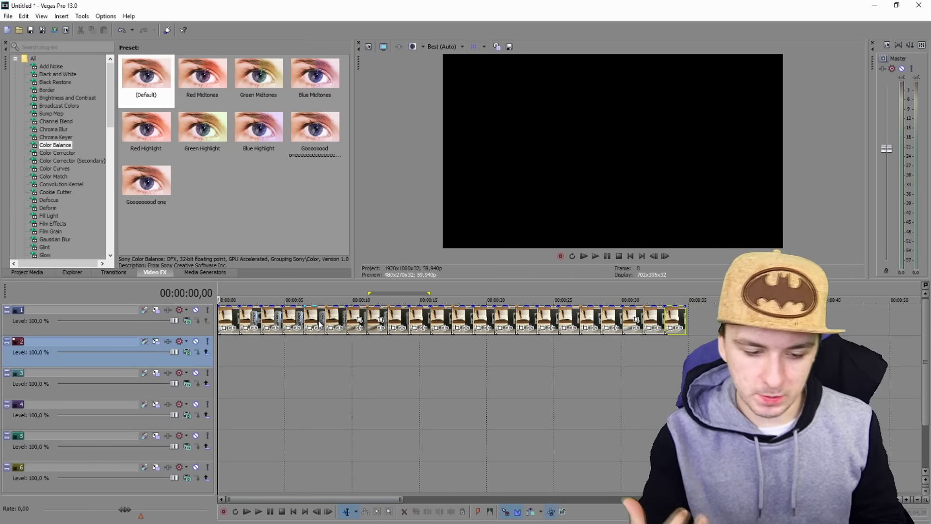
key(space)
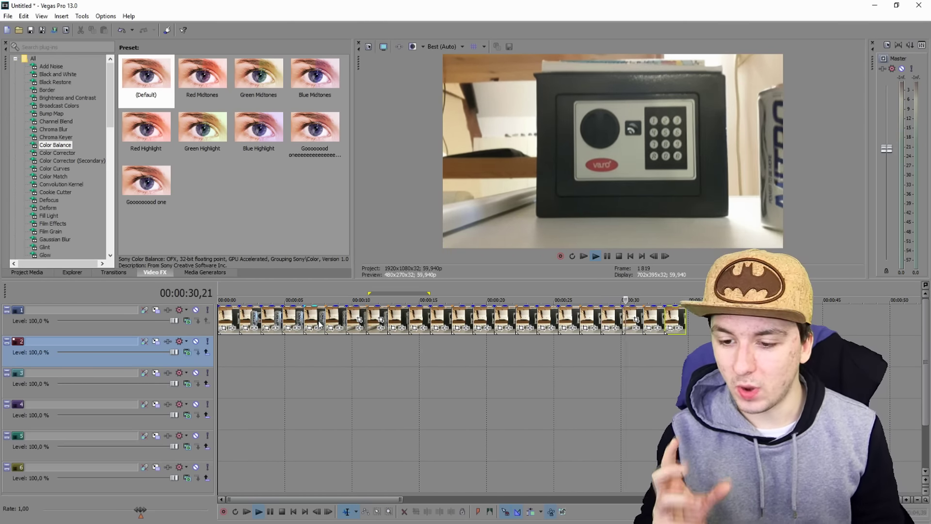
scroll(523, 363, up, 3)
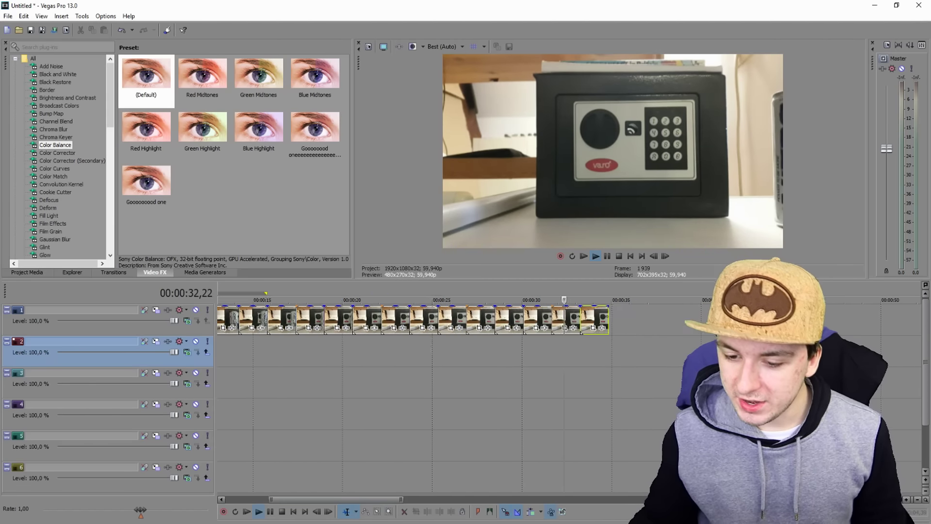
key(space)
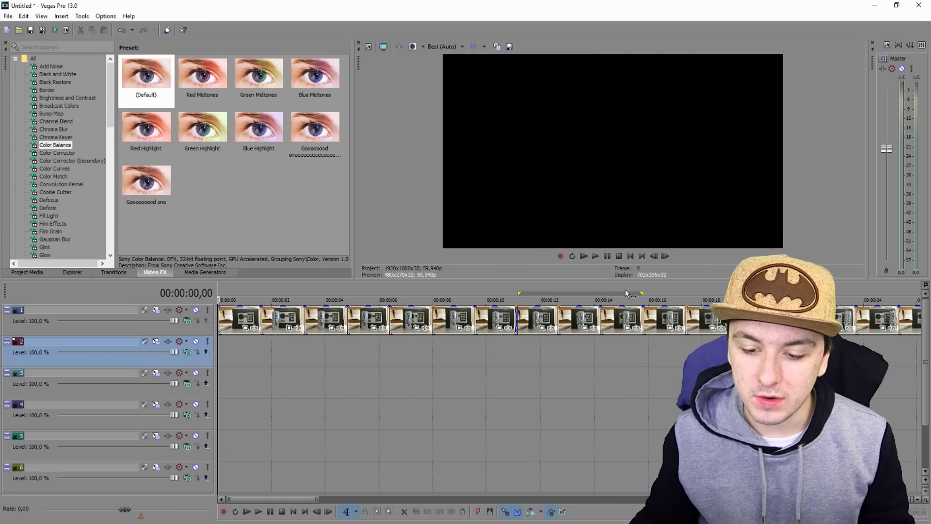
Set the loop region over the whole photo sequence, from its start to 00:00:34,50.
scroll(497, 298, down, 5)
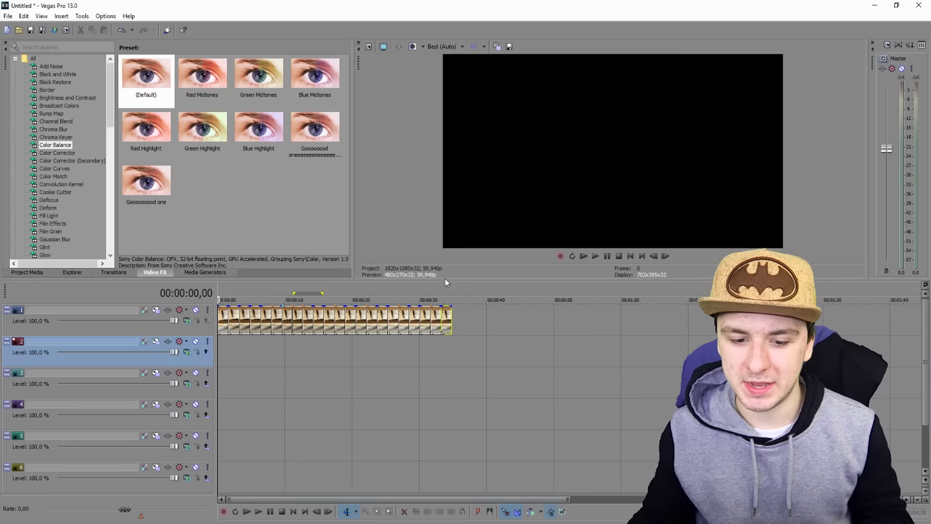
key(End)
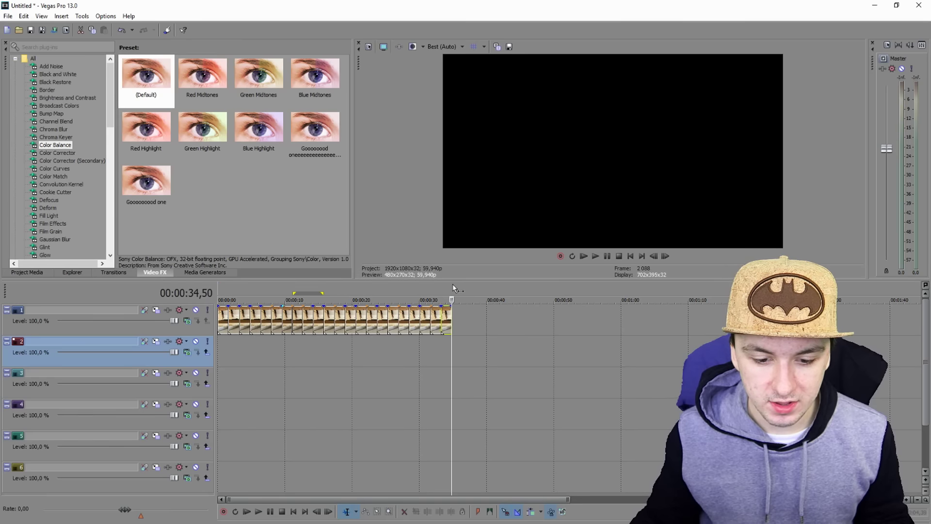
drag(453, 284, 122, 275)
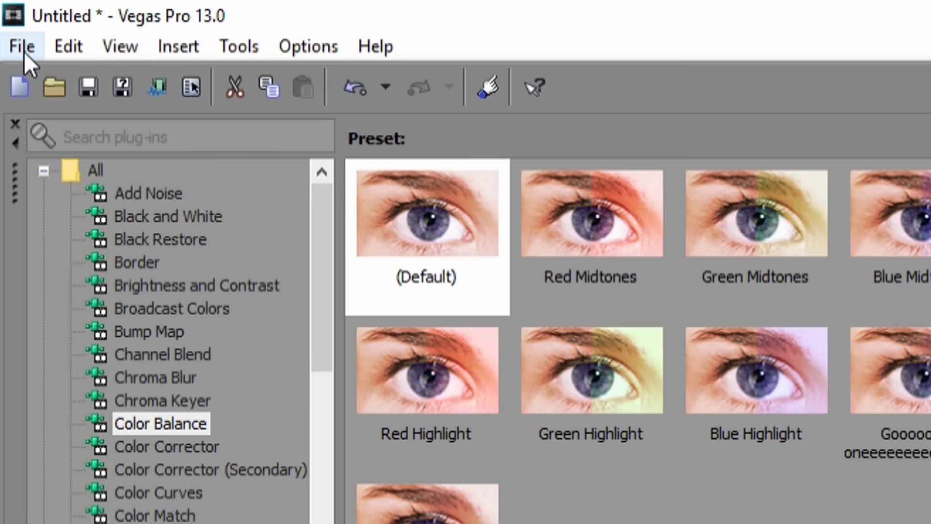
Render the loop region as Photos with the Windows Media Video V11 template 4.8 Mbps HD 720-24p Video.
click(8, 16)
click(75, 266)
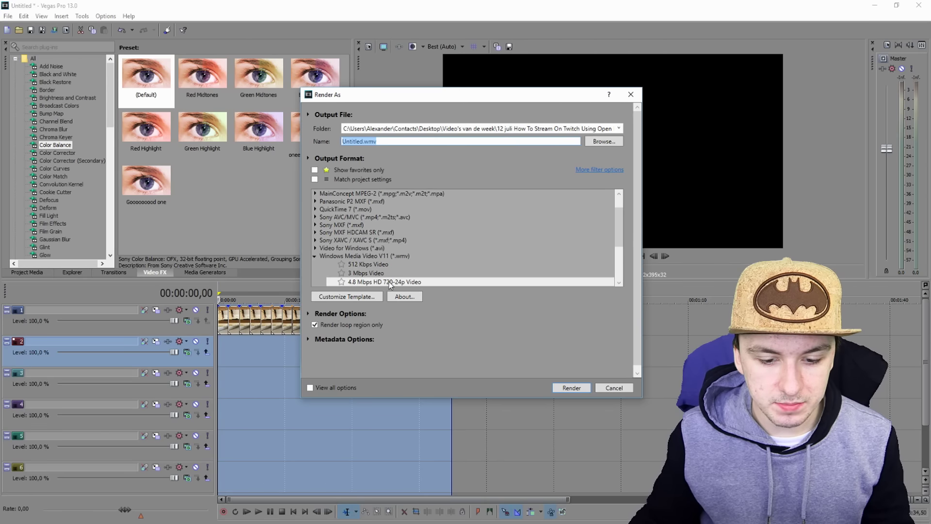
click(390, 282)
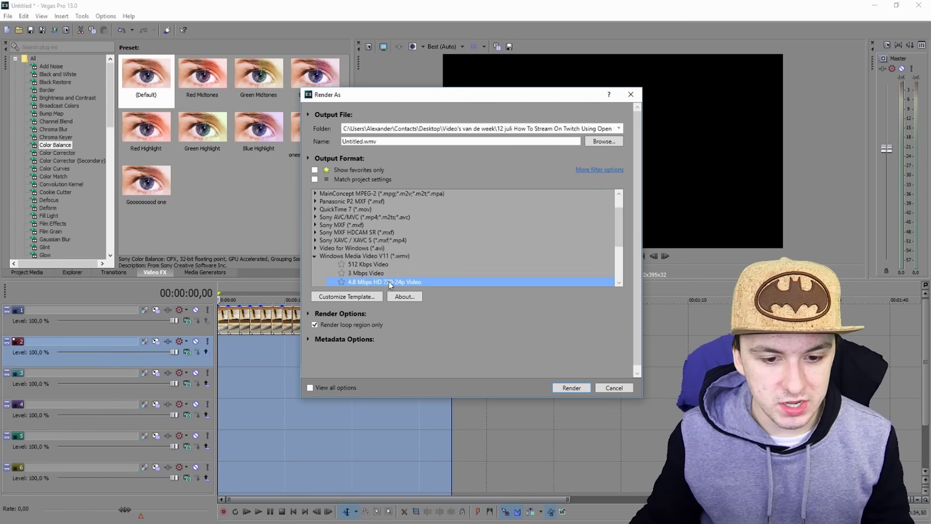
click(401, 141)
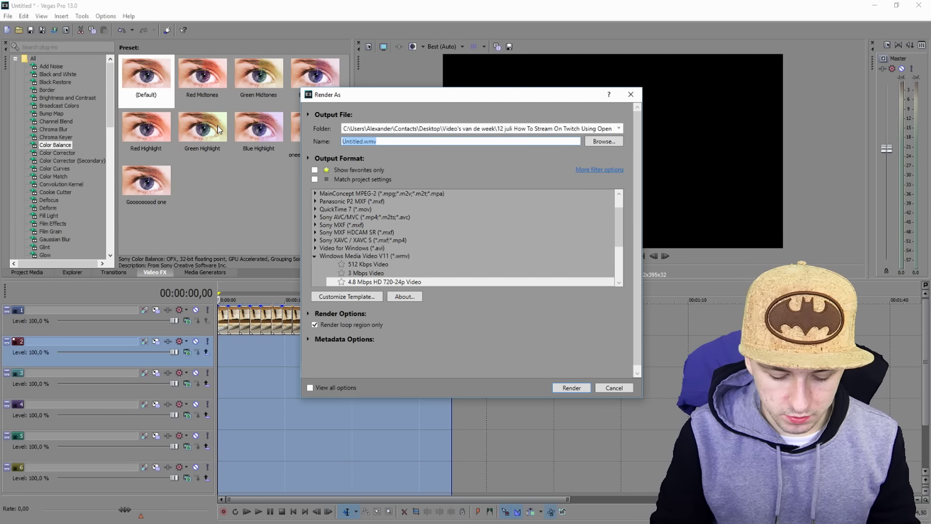
text(Photos)
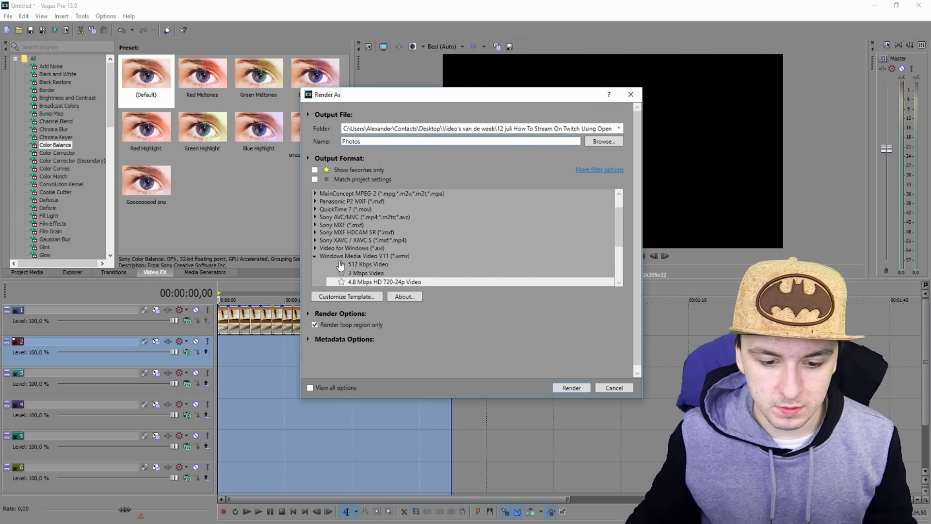
click(389, 285)
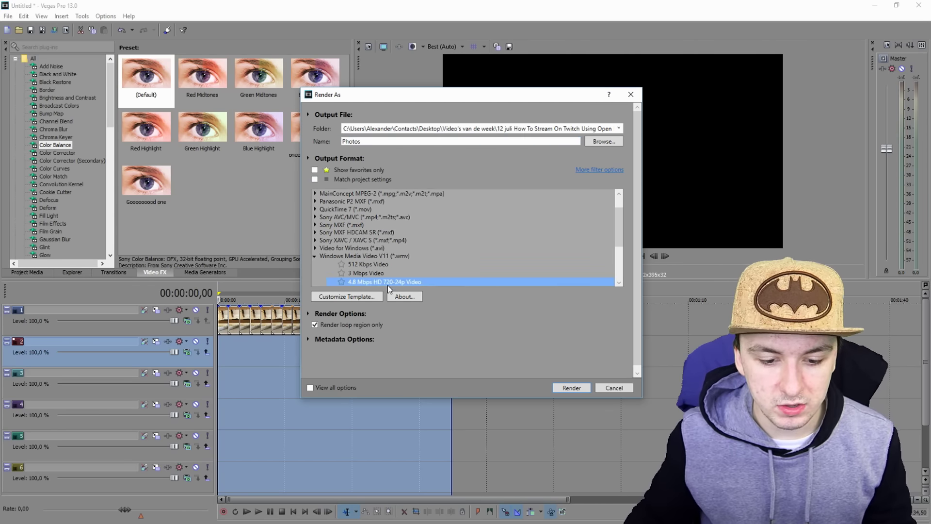
click(572, 387)
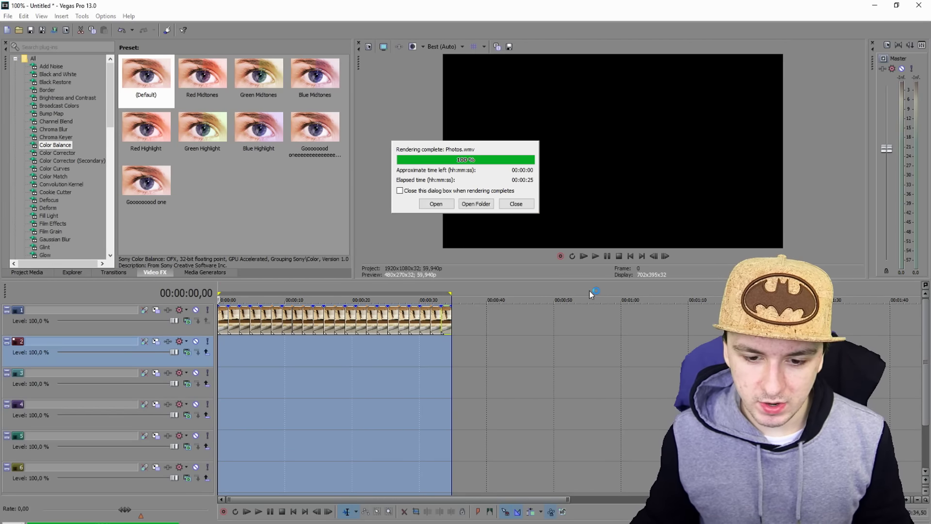
Add the rendered Photos.wmv from its output folder to the timeline and delete the original photo sequence.
click(475, 204)
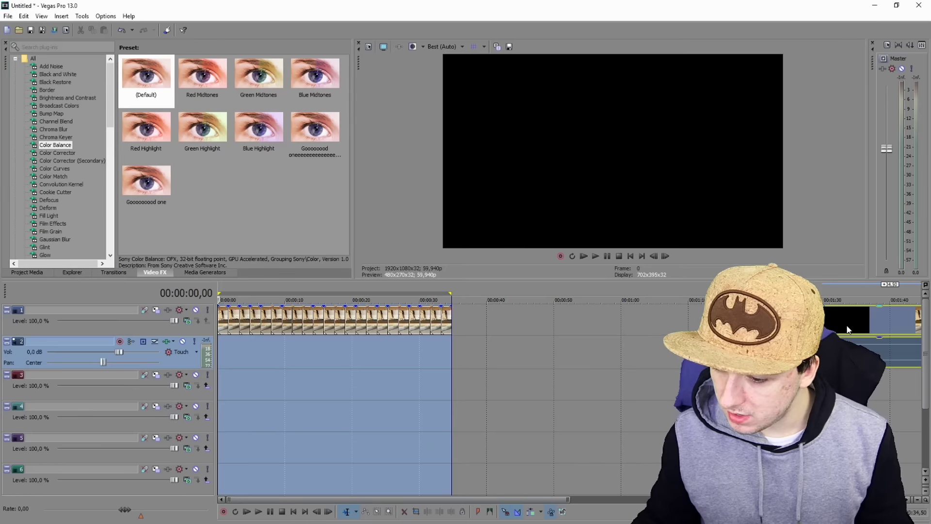
drag(483, 322, 526, 321)
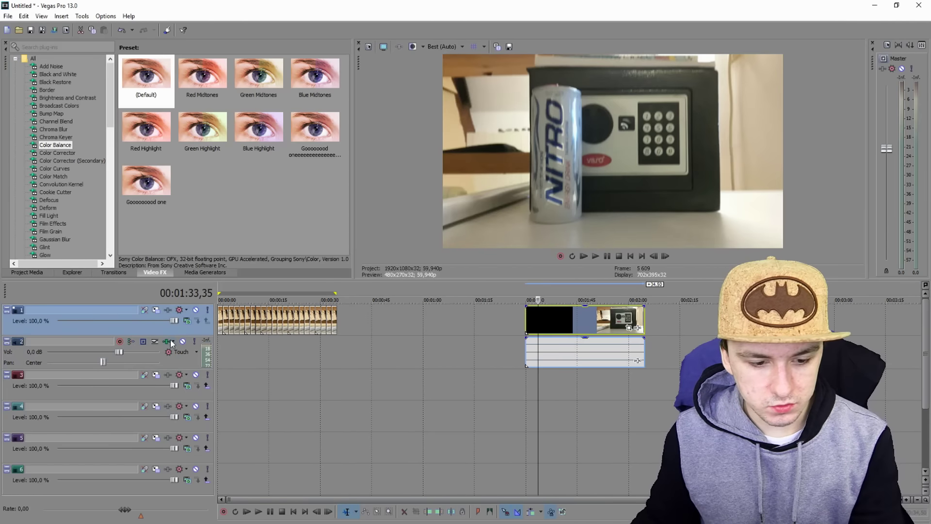
double_click(354, 287)
click(400, 322)
double_click(291, 284)
key(Delete)
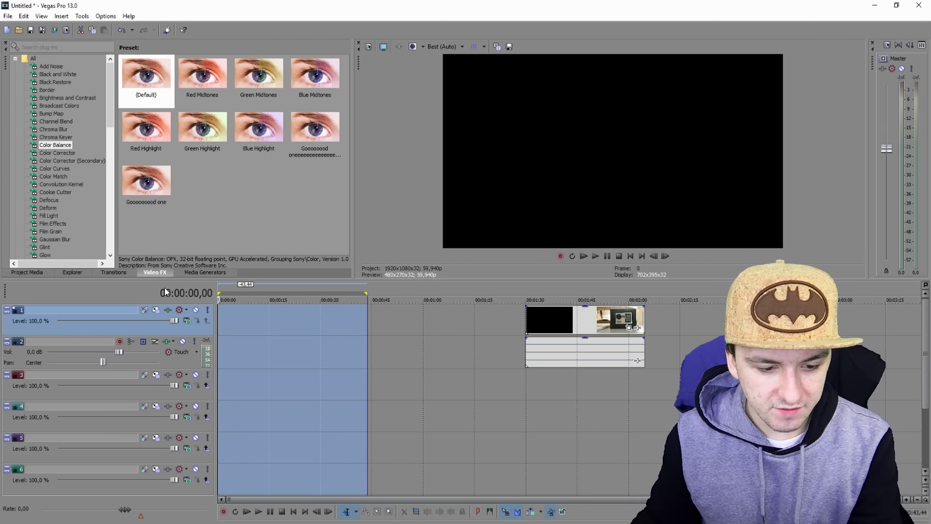
Move the rendered video to the start of the timeline and delete its audio track.
drag(538, 320, 249, 309)
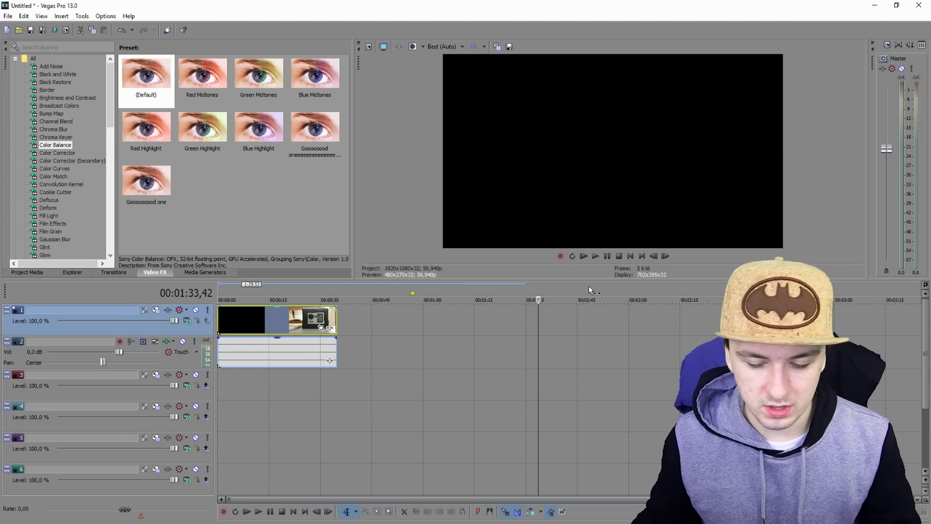
key(Home)
scroll(243, 350, up, 3)
click(176, 358)
key(Delete)
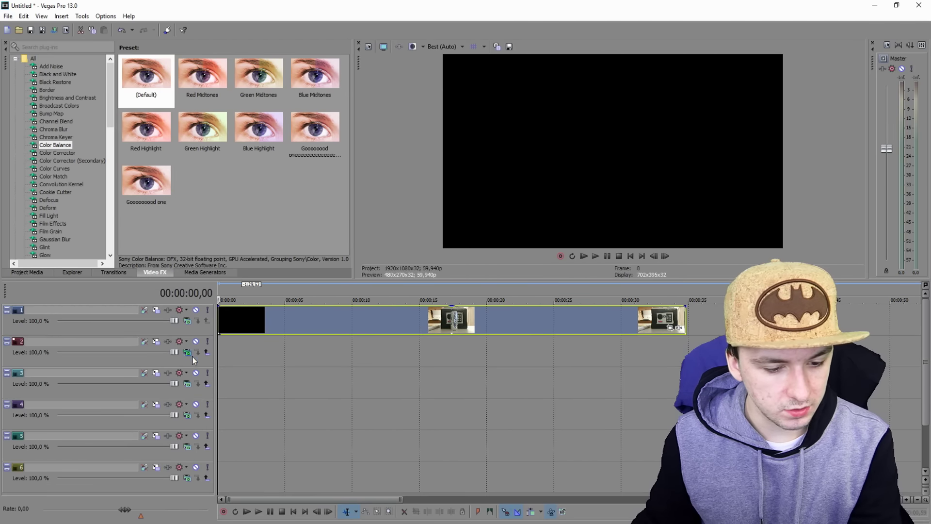
Time-compress the rendered video to about 15 seconds and play it to check the stop-motion speed.
key(space)
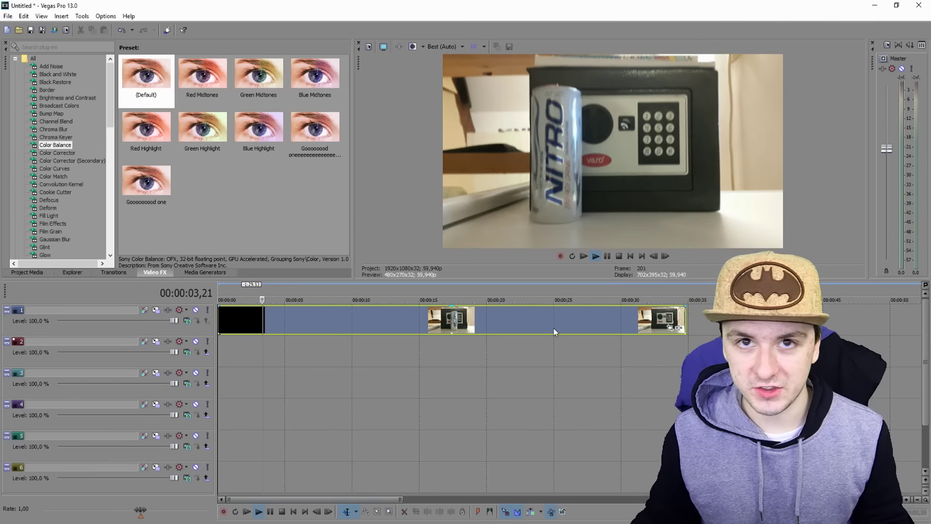
key(space)
scroll(553, 328, down, 3)
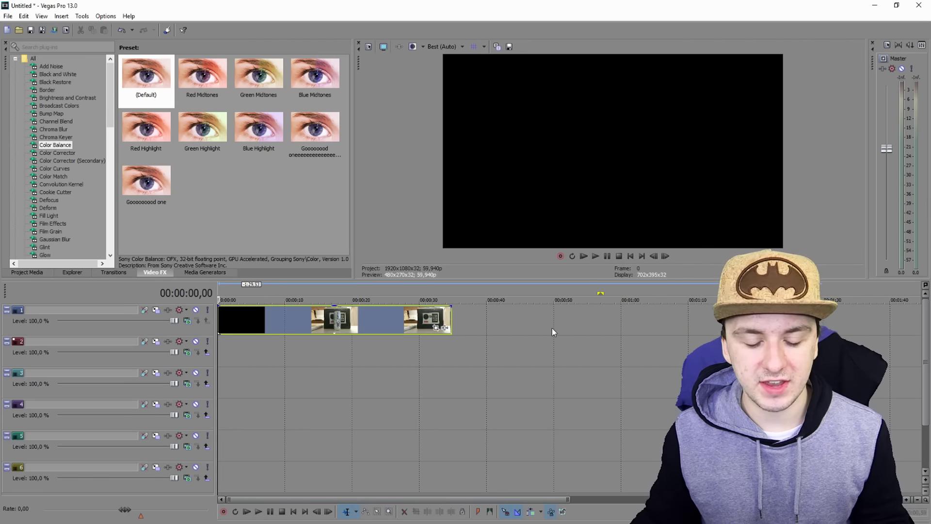
scroll(549, 325, up, 1)
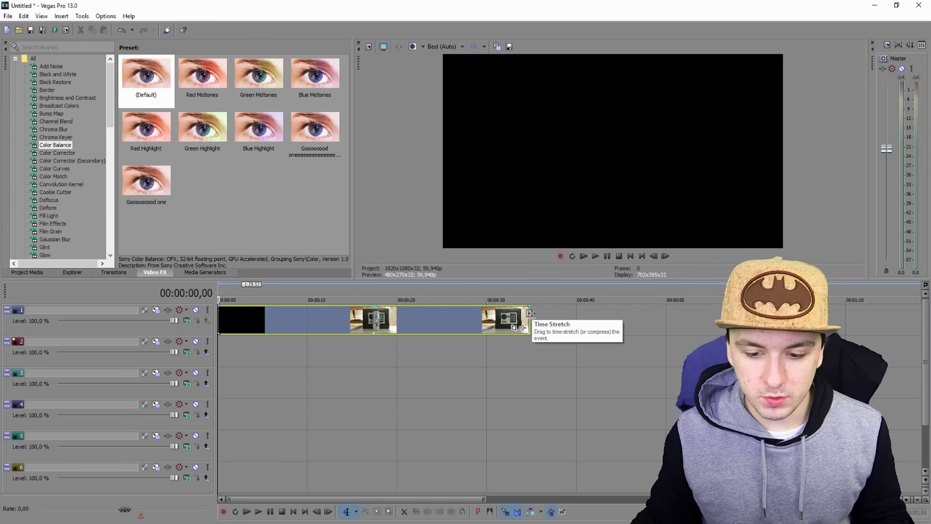
drag(525, 319, 353, 318)
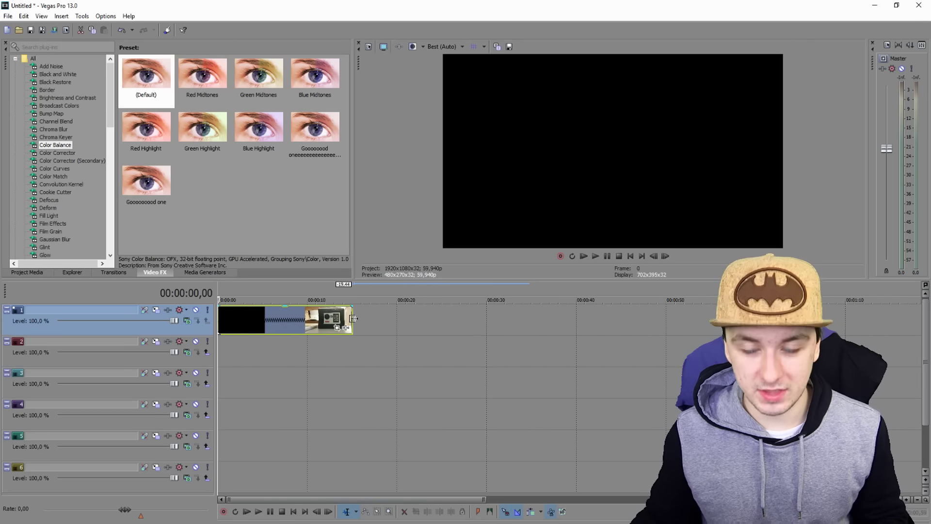
scroll(539, 331, up, 4)
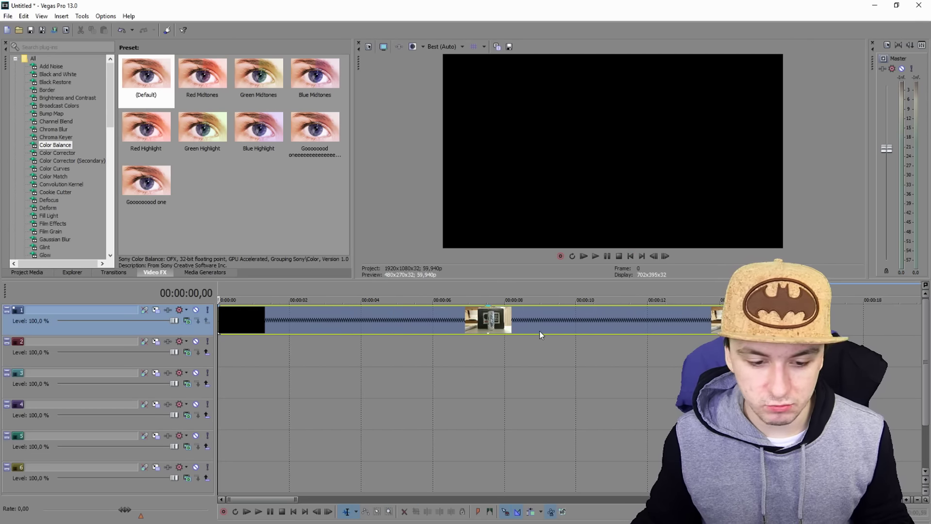
scroll(540, 329, down, 2)
key(space)
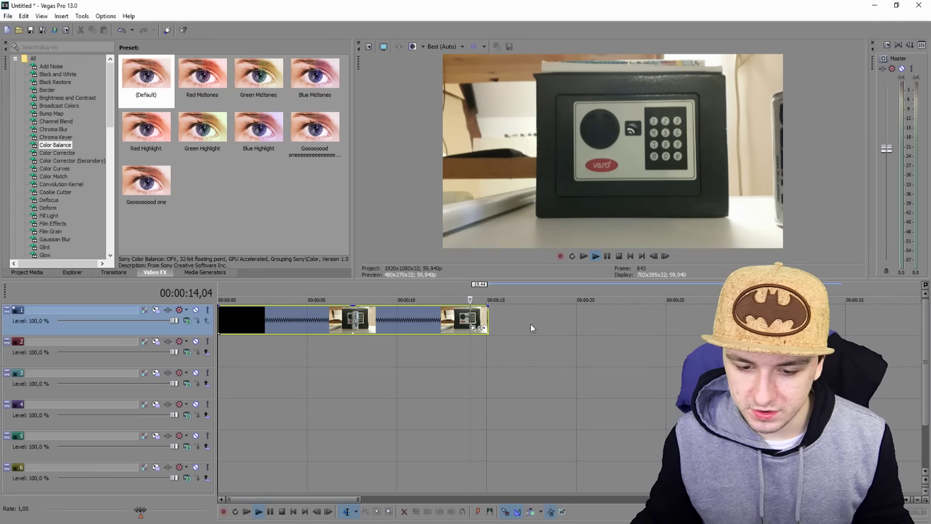
Time-compress the video further to about 8.7 seconds and play the faster stop-motion back from the start.
drag(488, 315, 373, 317)
key(space)
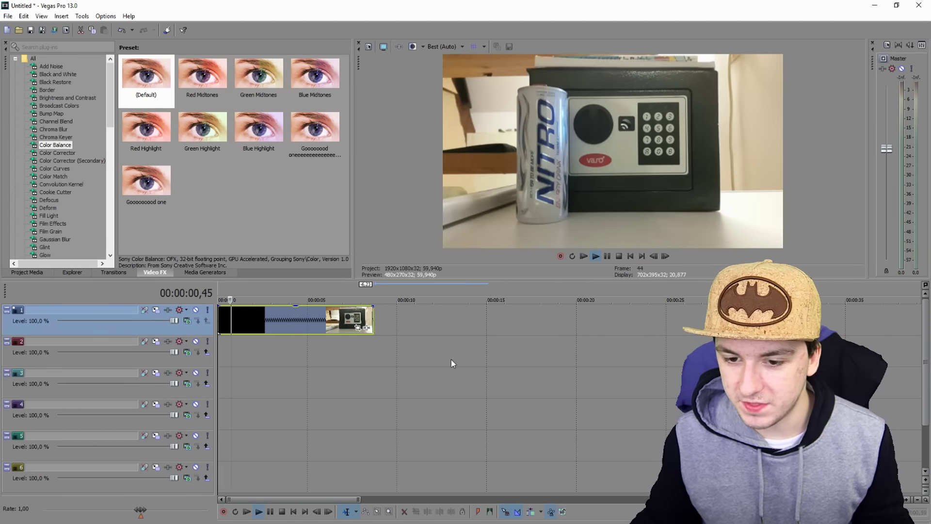
scroll(451, 360, up, 2)
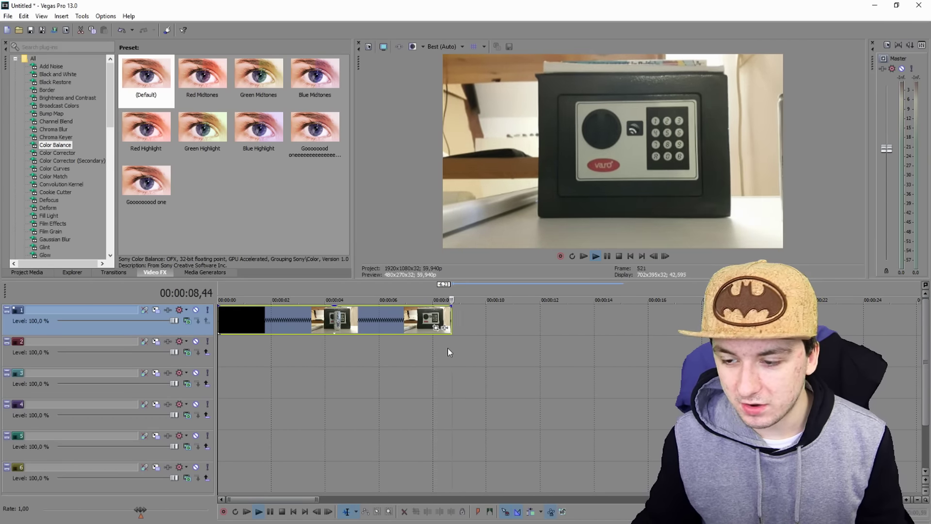
key(space)
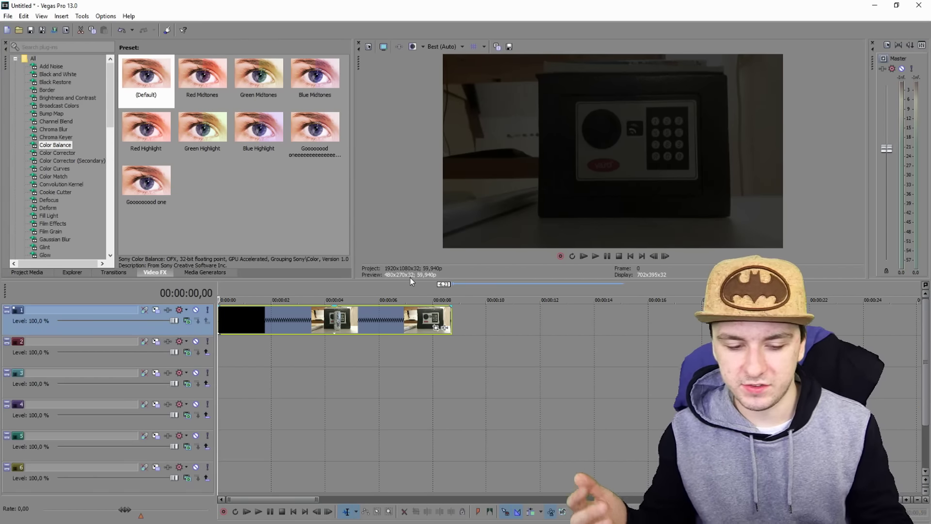
key(space)
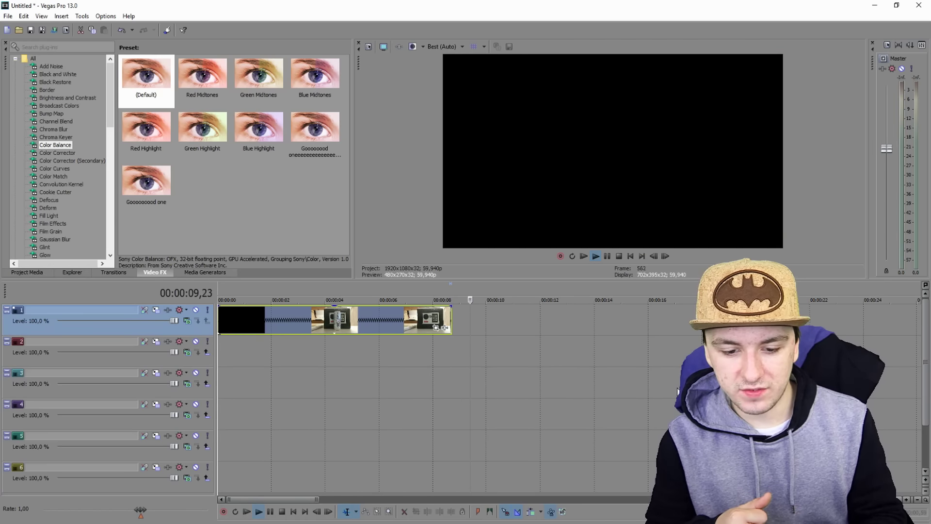
key(space)
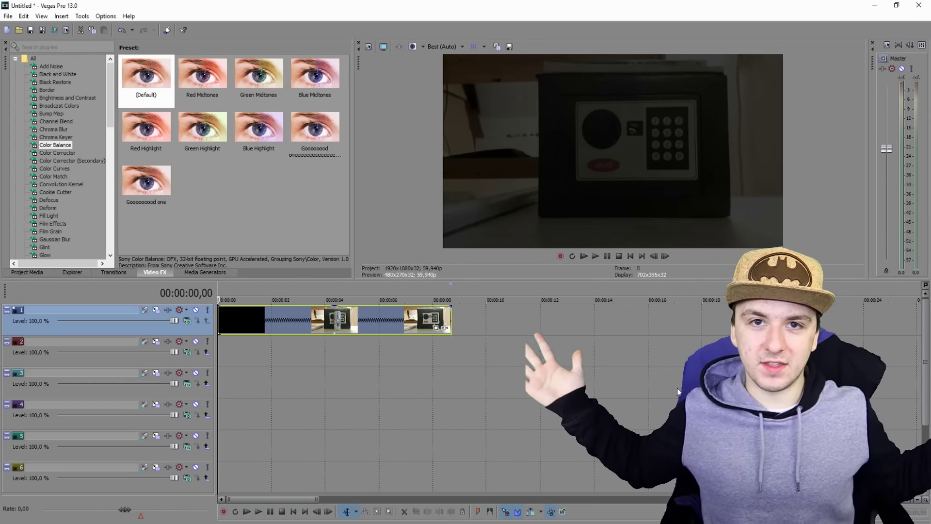